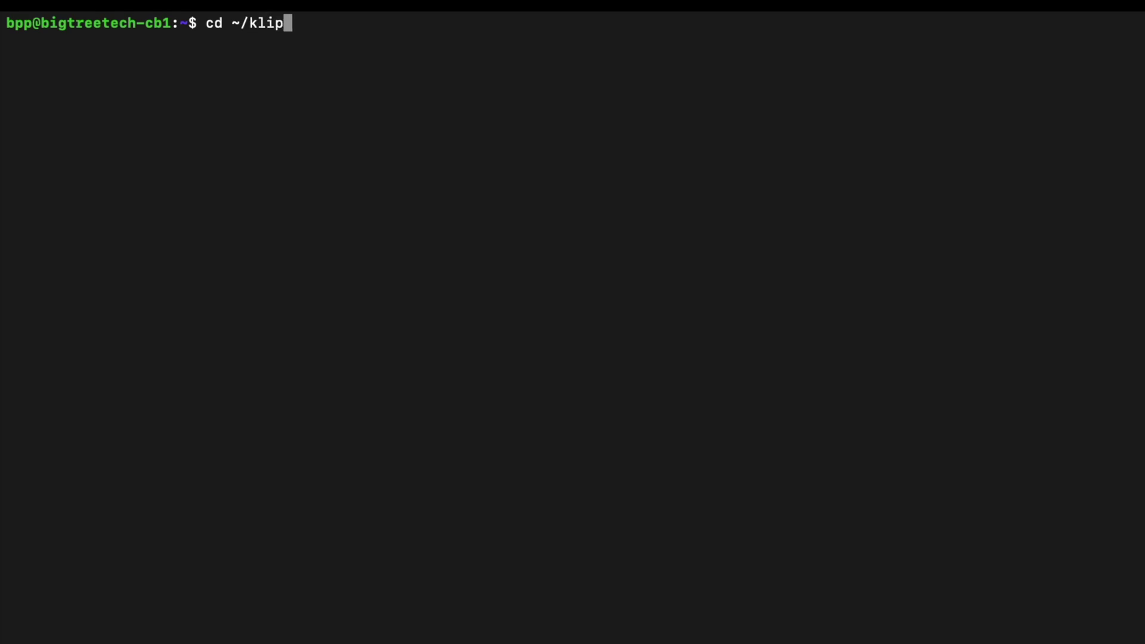
- In ~/klipper, add bigtreetech/klipper as remote 'eddy', fetch it, and check out eddy/eddy
text(pper)
key(Return)
text(git remote add eddy https://github.com/bigtreetech/klipper)
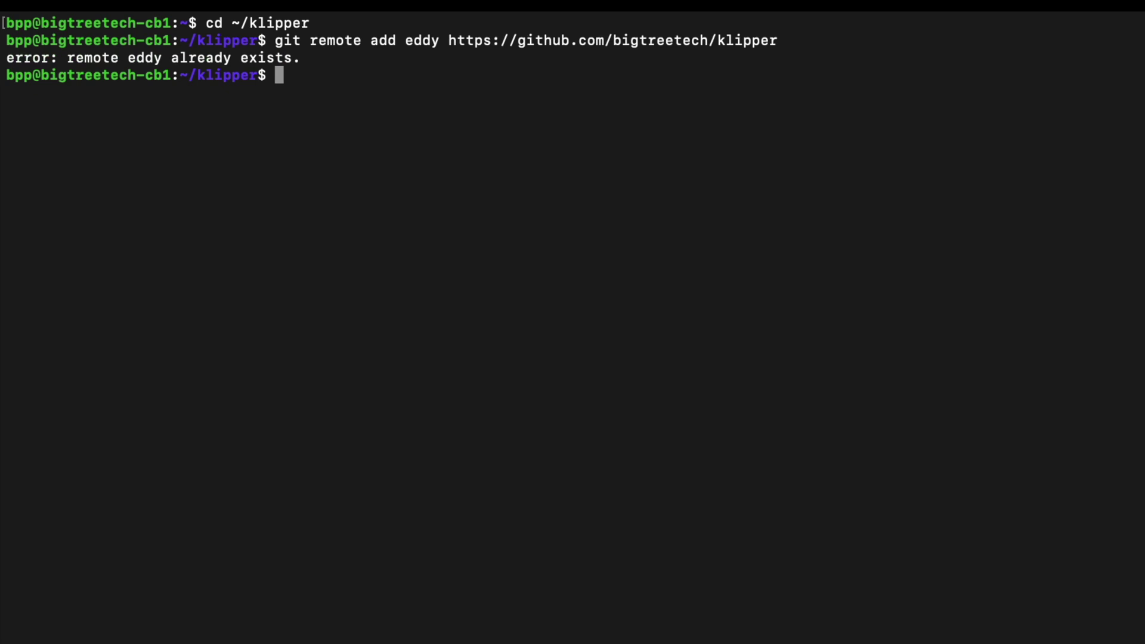
text(git fetch eddy)
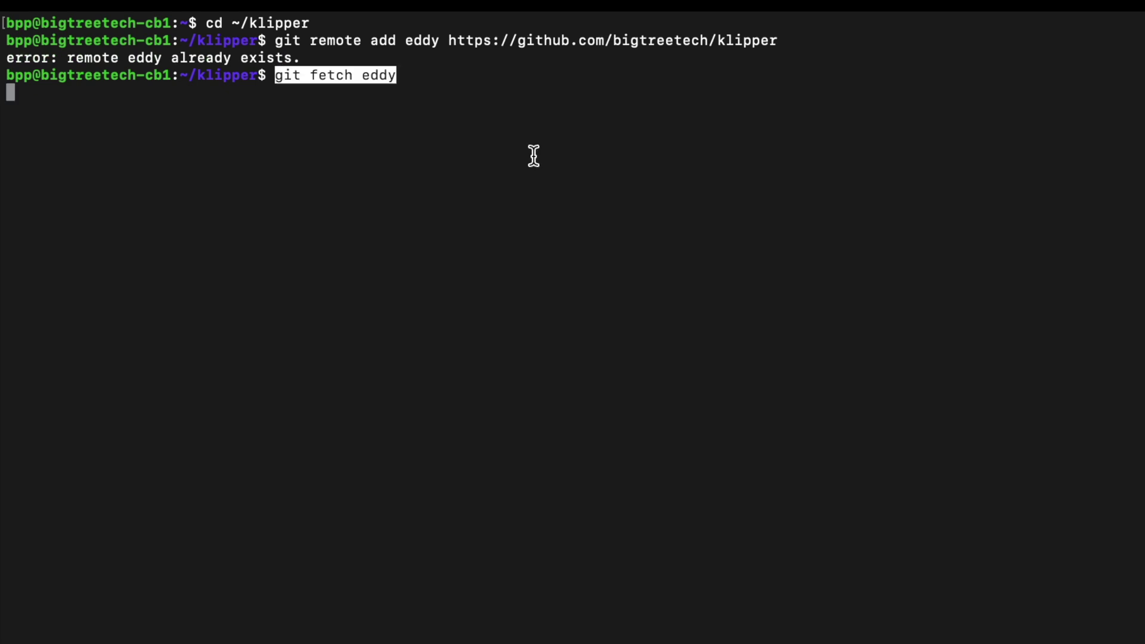
text(git checkout eddy/eddy)
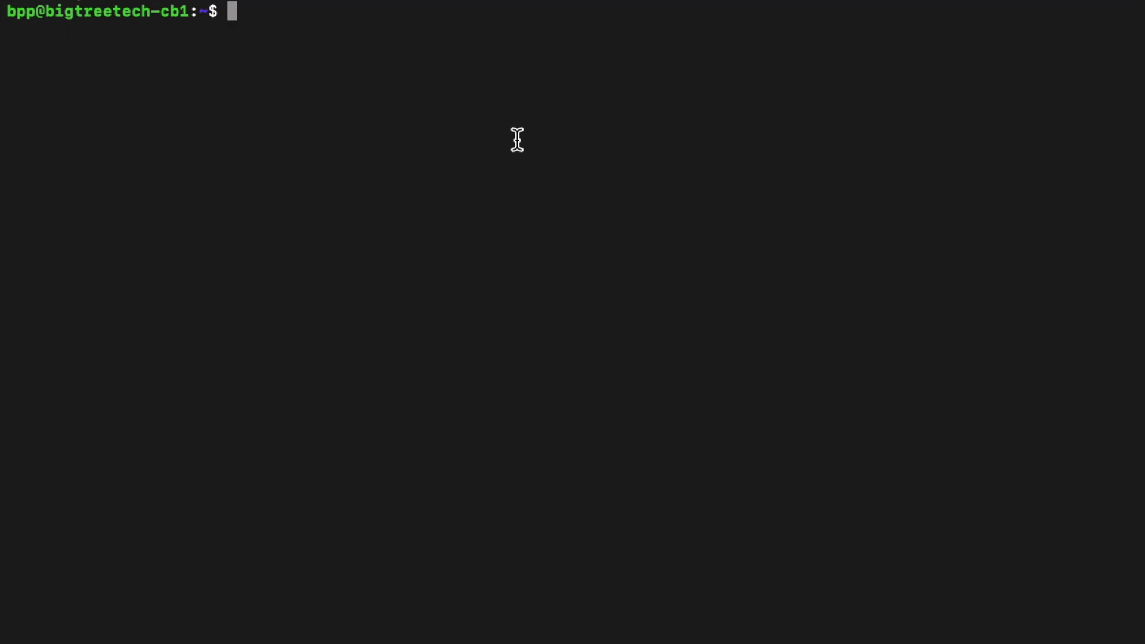
text(cd ~/klipper)
- Run make menuconfig in ~/klipper and set the bootloader offset to No bootloader
key(Return)
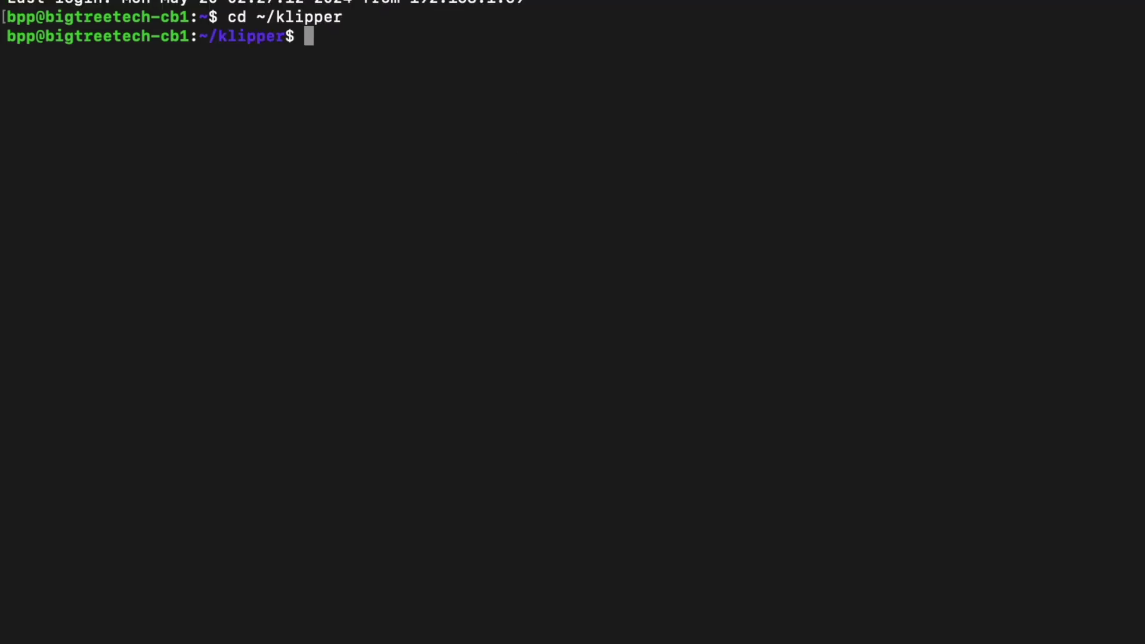
text(make menu)
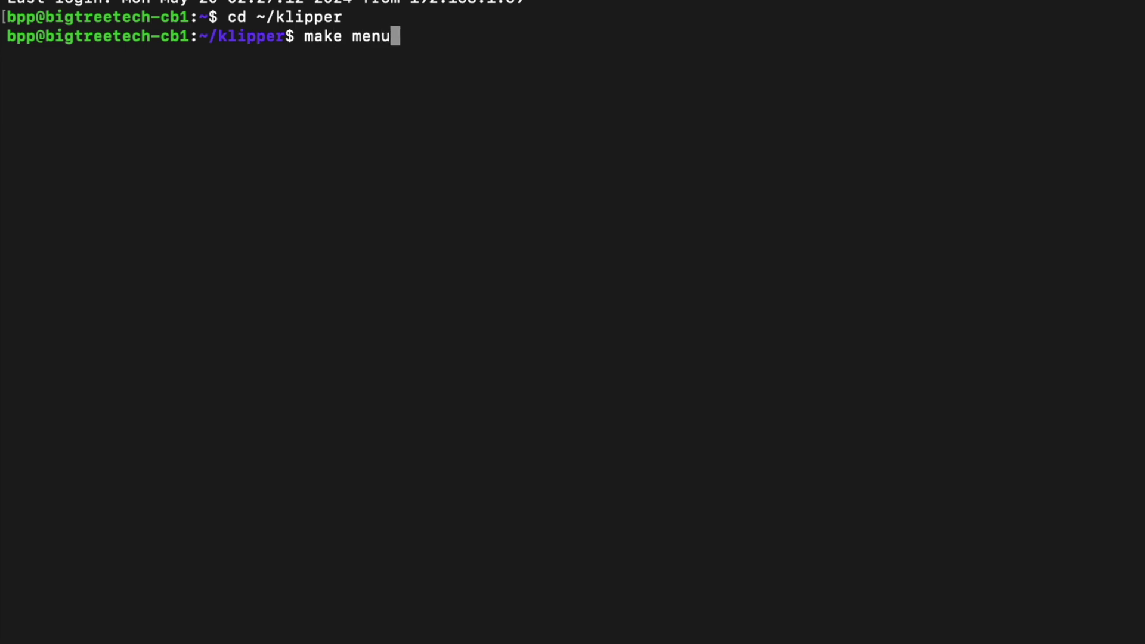
text(confi)
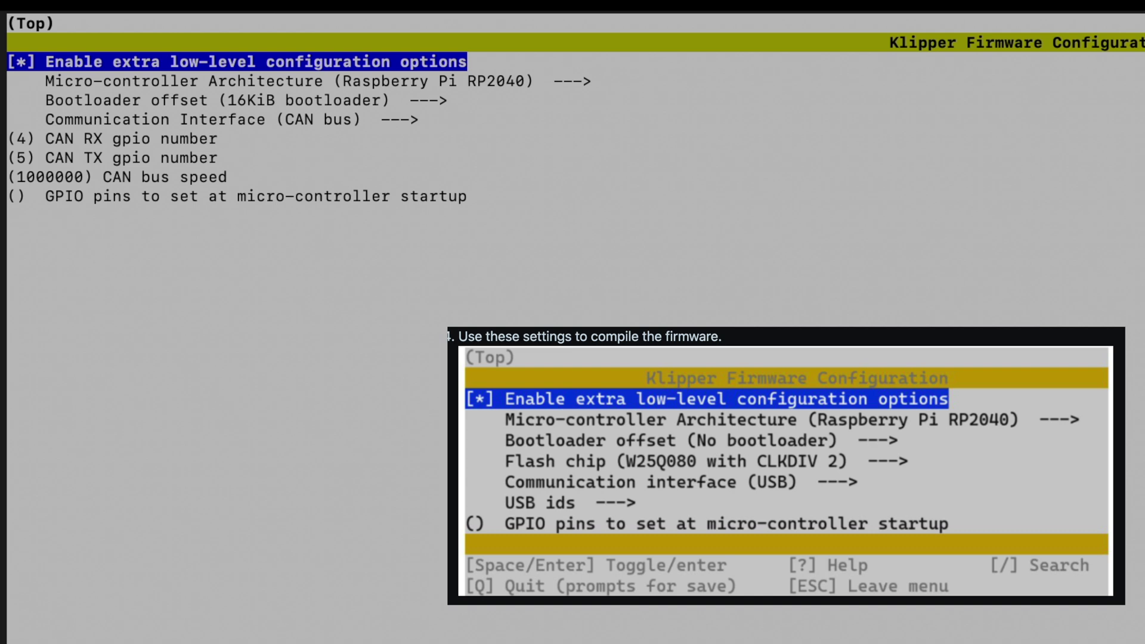
key(Down)
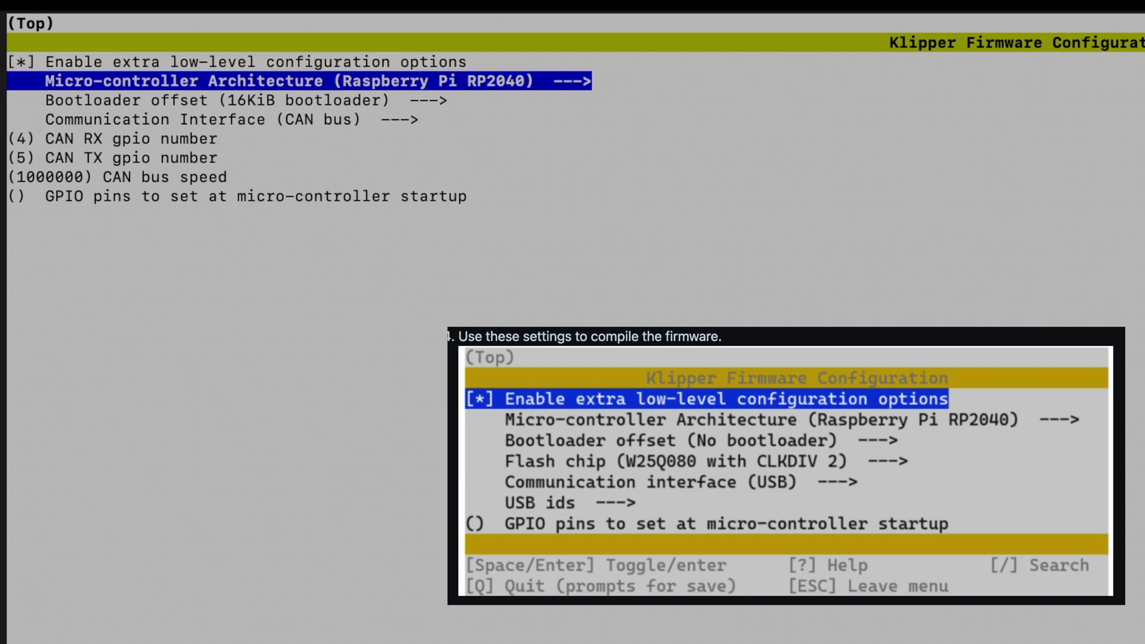
key(Up)
key(Down)
key(Down)
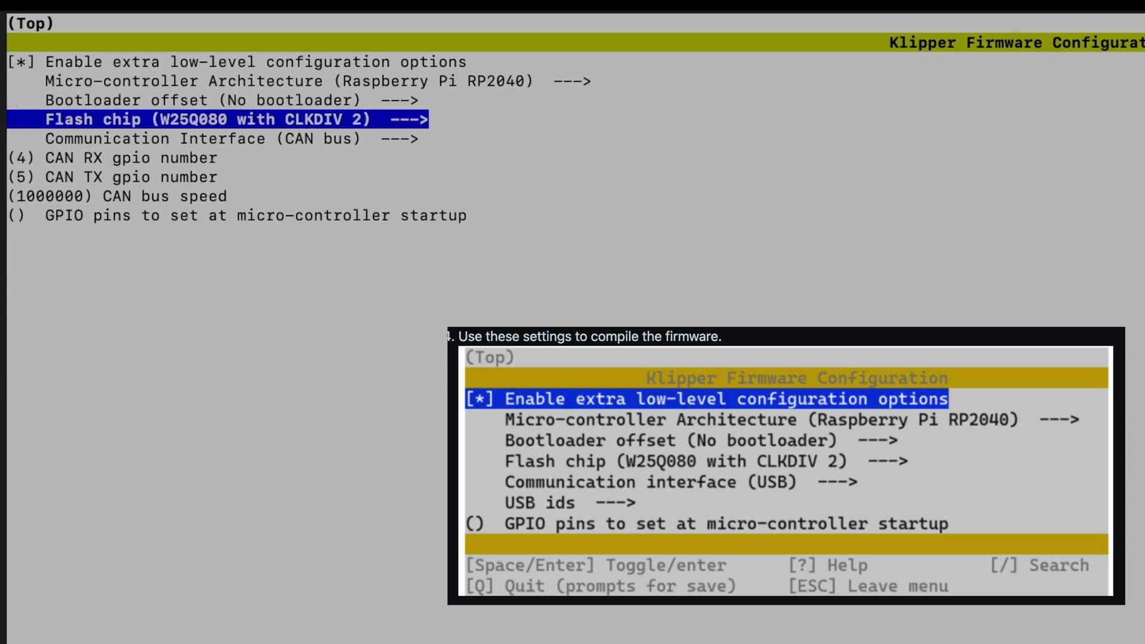
- Set the communication interface to USBSERIAL and save the configuration
key(Down)
key(Return)
key(Up)
key(Return)
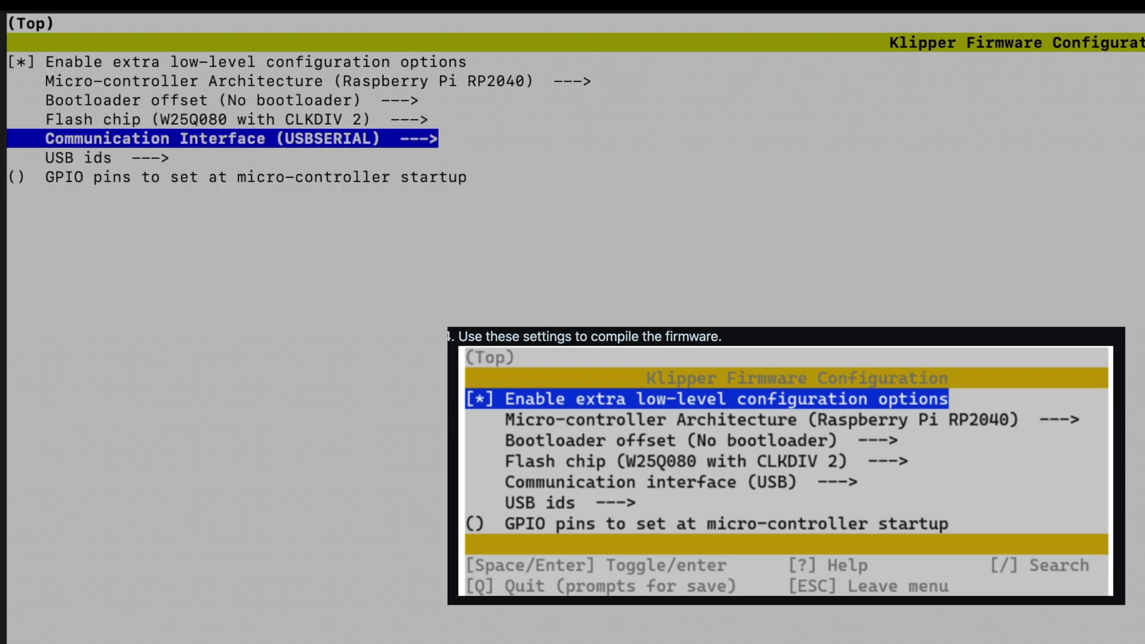
key(Down)
key(Down)
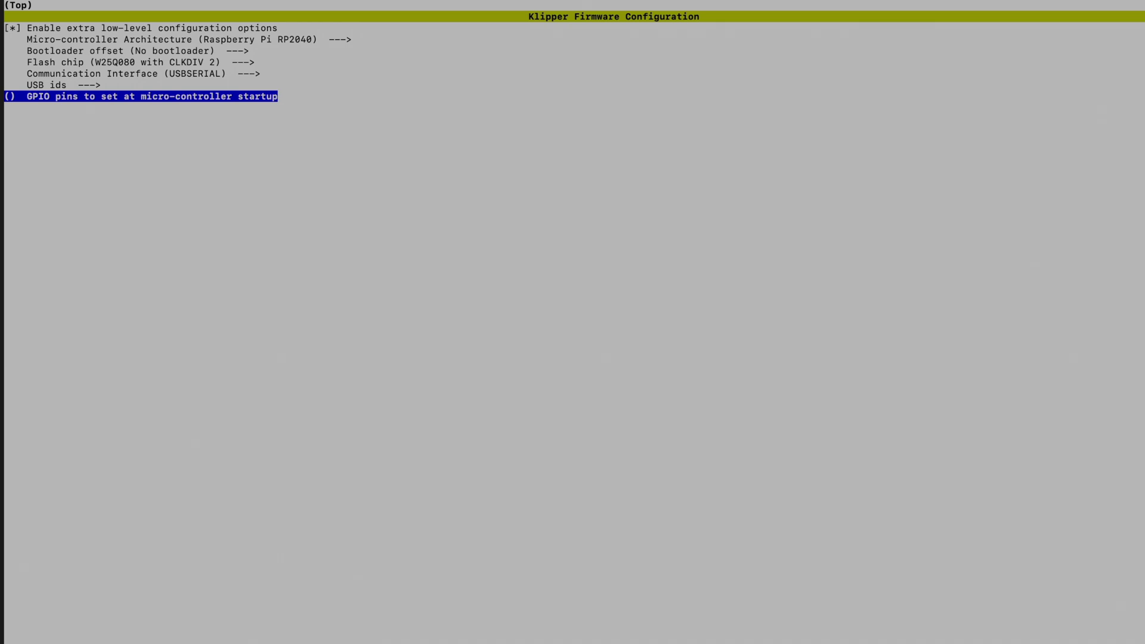
key(q)
key(y)
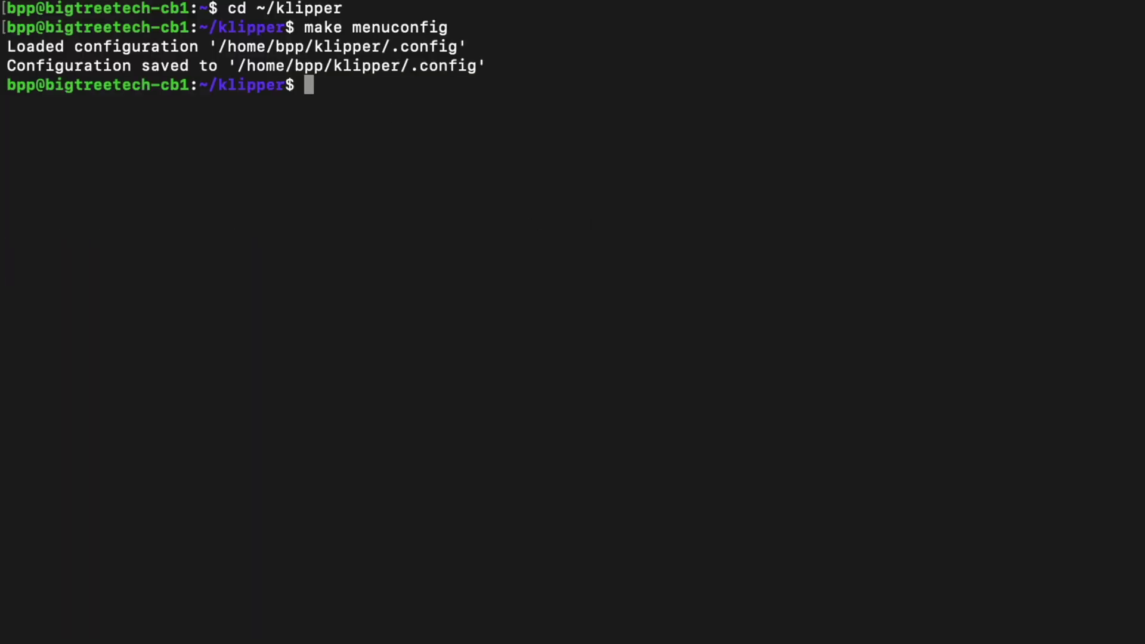
- Run make clean, build out/klipper.uf2, then list USB devices with lsusb
text(make clean)
key(Return)
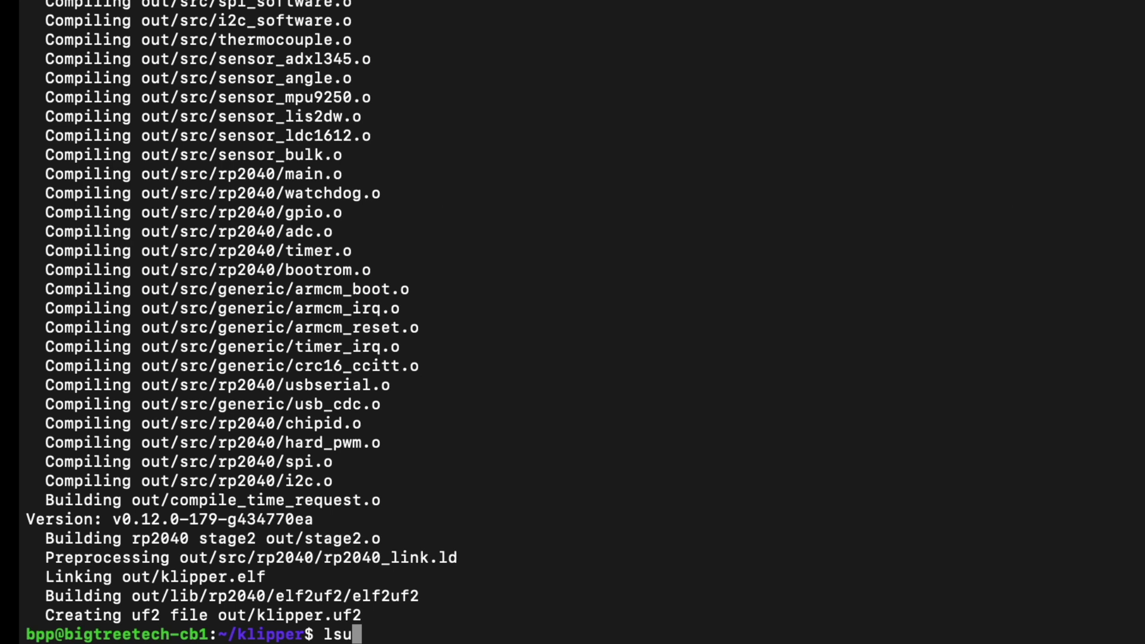
key(Return)
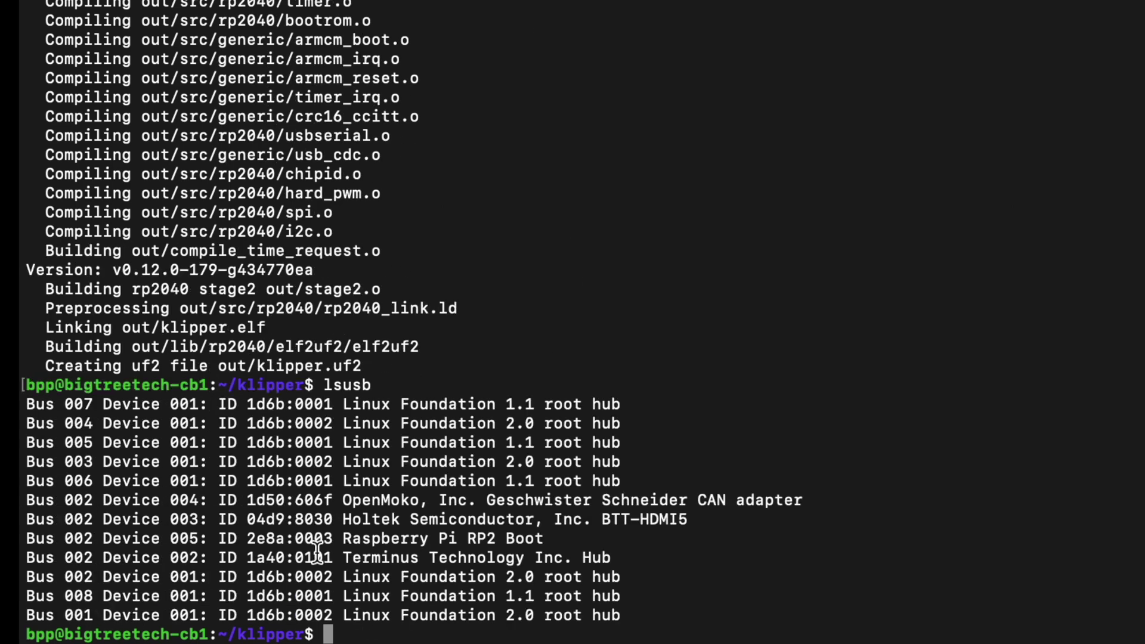
- Flash with make flash FLASH_DEVICE=2e8a:0003, then list /dev/serial/by-id/* to find the rp2040 ID
drag(353, 540, 551, 539)
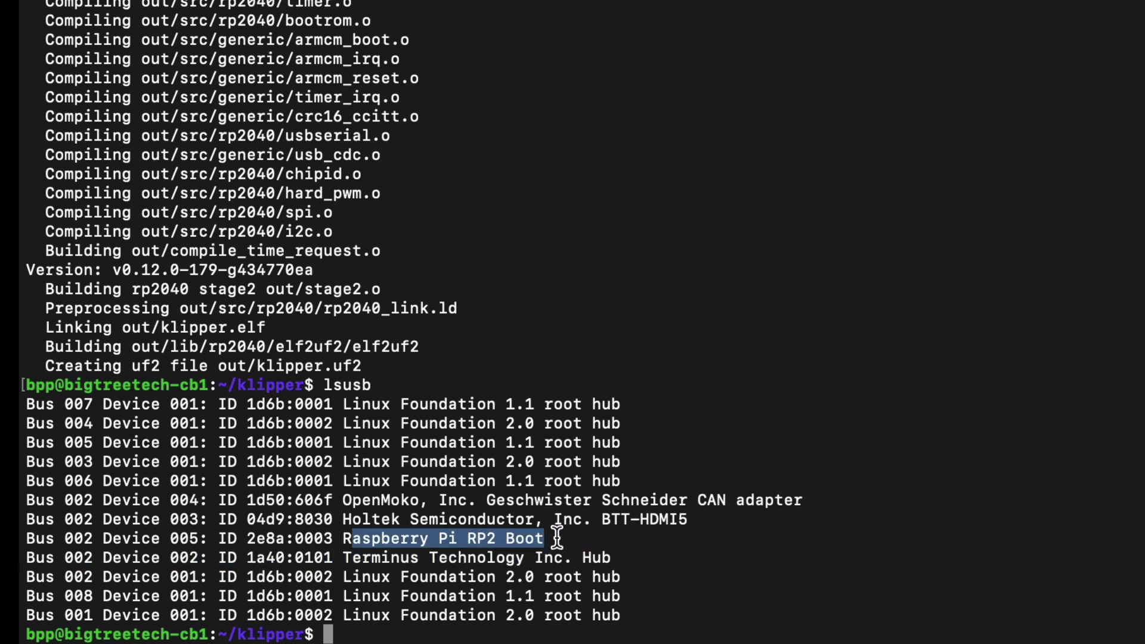
click(928, 535)
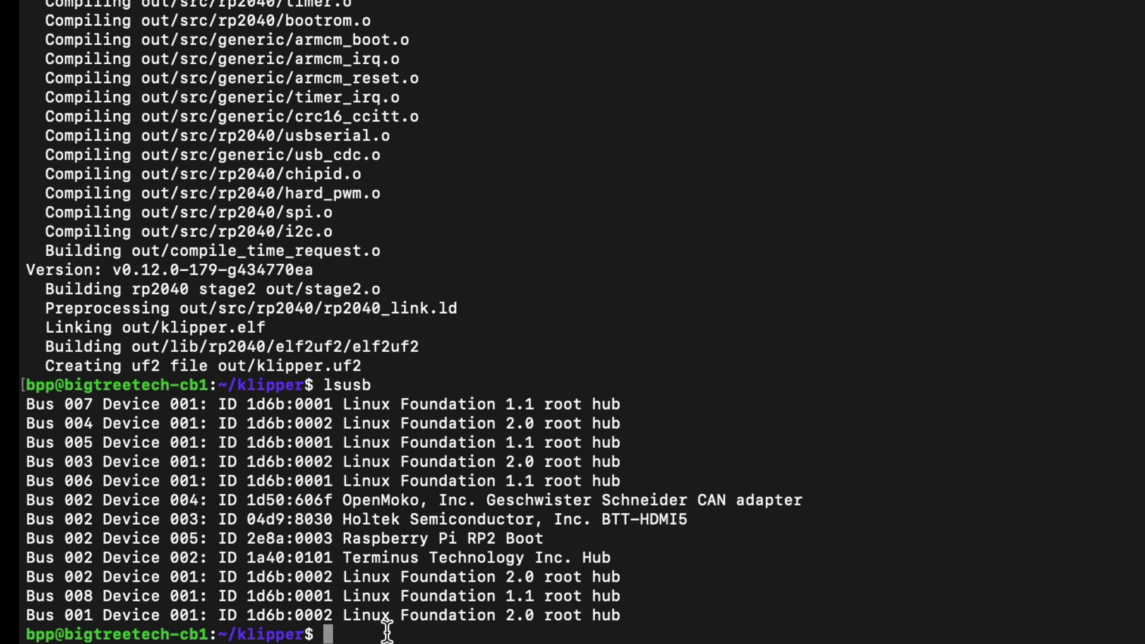
text(make flash FLASH_DEVICE=2e8a:0003)
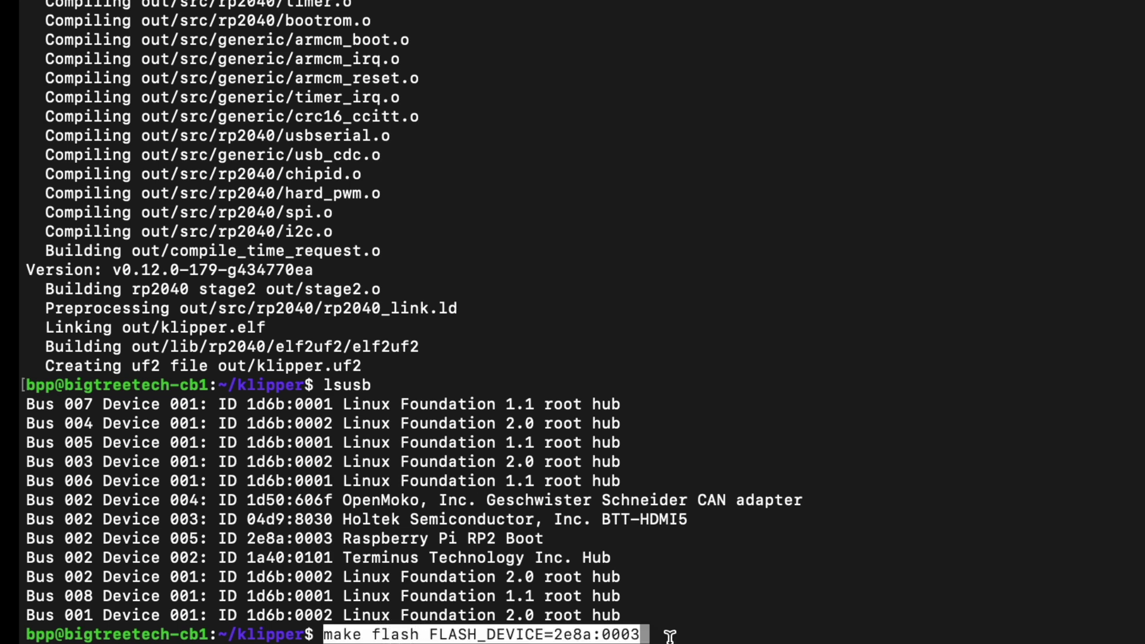
drag(567, 634, 654, 632)
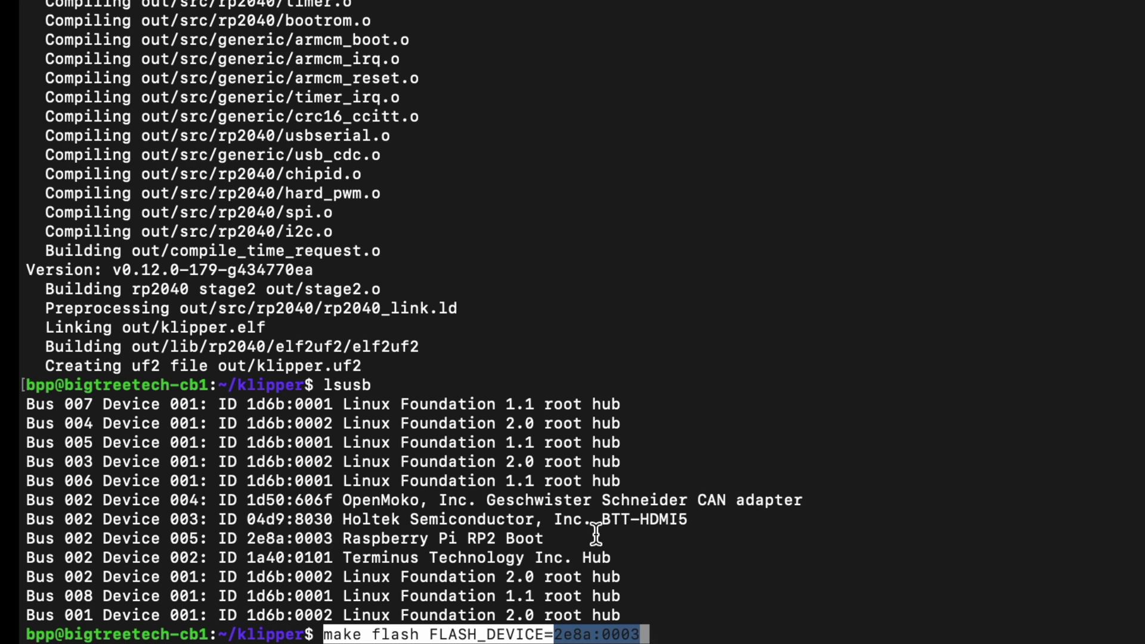
click(682, 627)
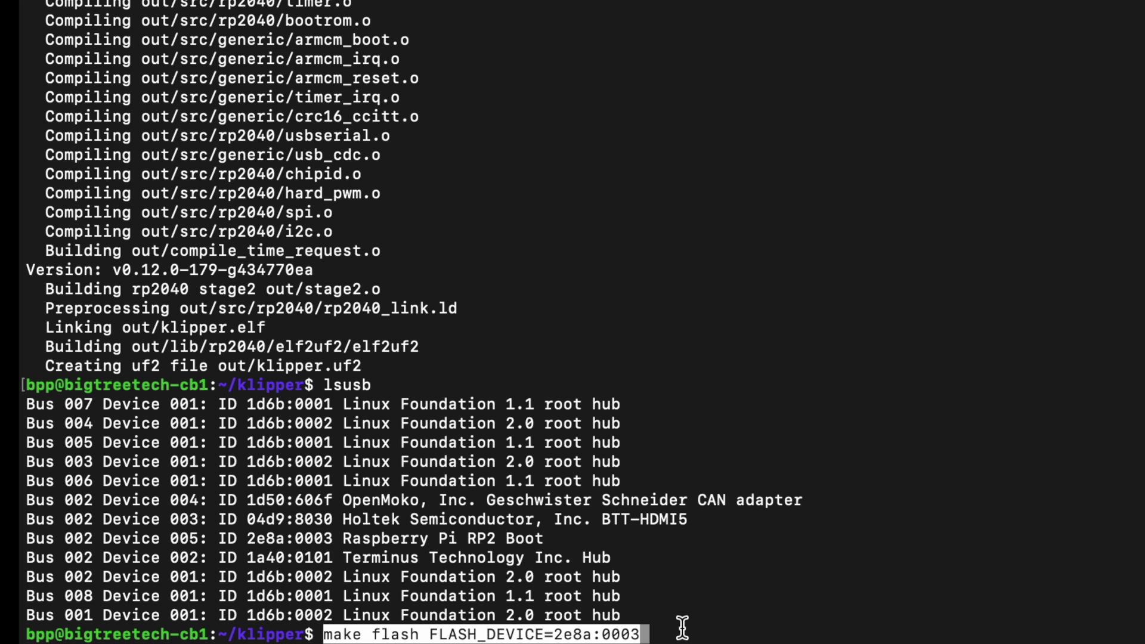
key(Return)
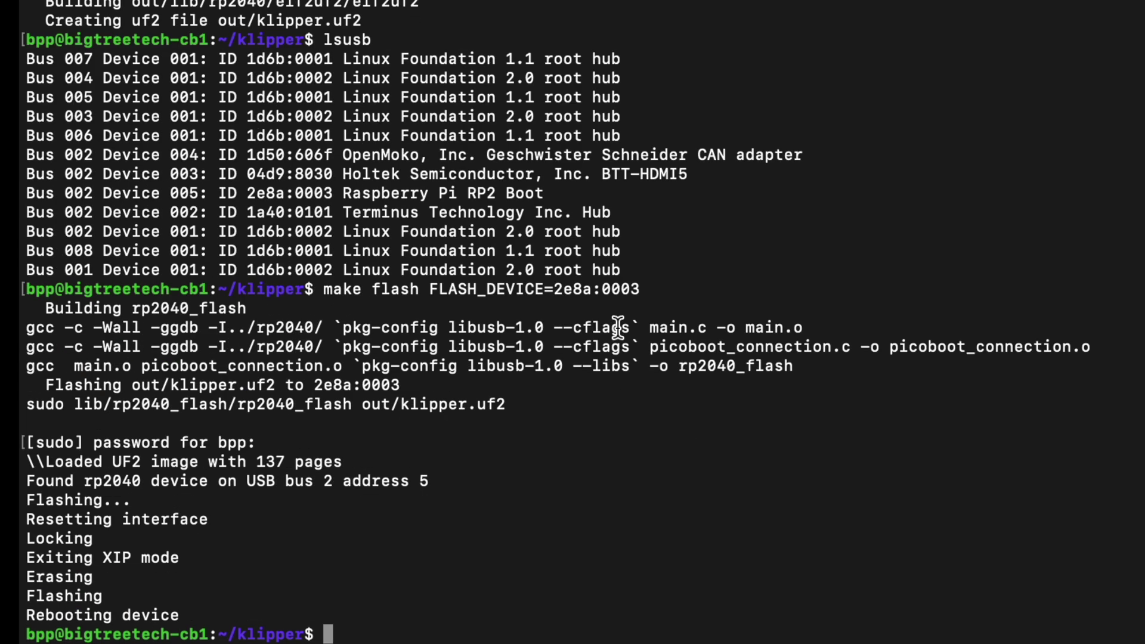
text(ls /dev/serial/by-id/*)
key(Return)
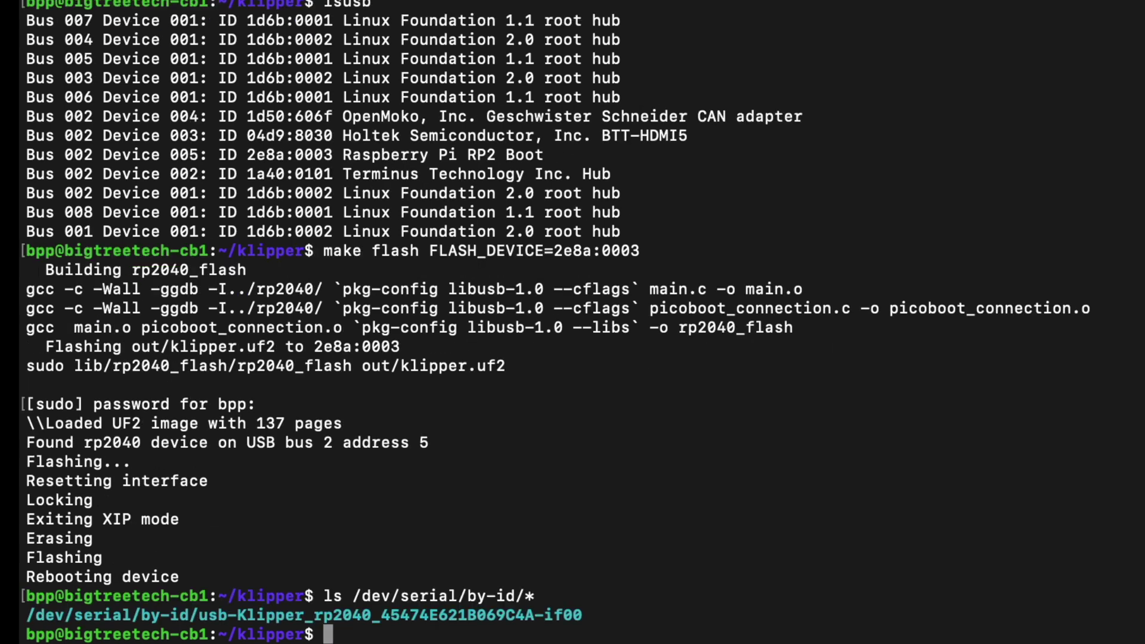